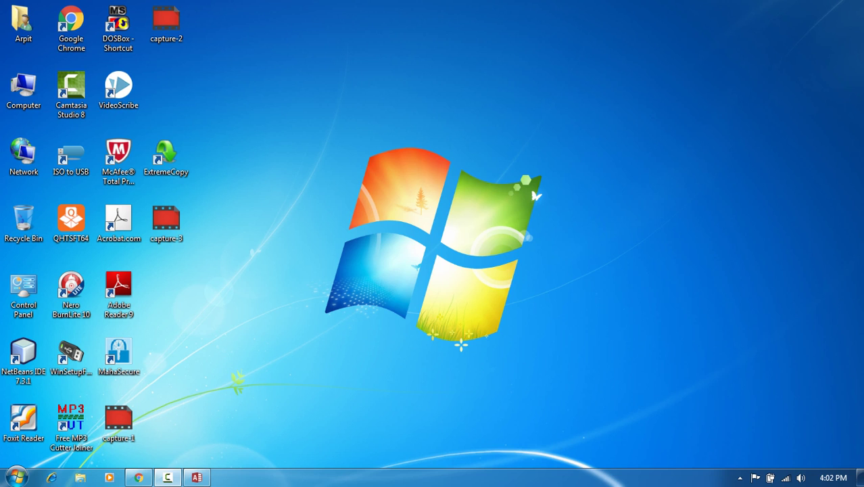
- Switch to Microsoft Access and set up a simple detail query containing all fields of the Emp table with the query wizard
click(197, 478)
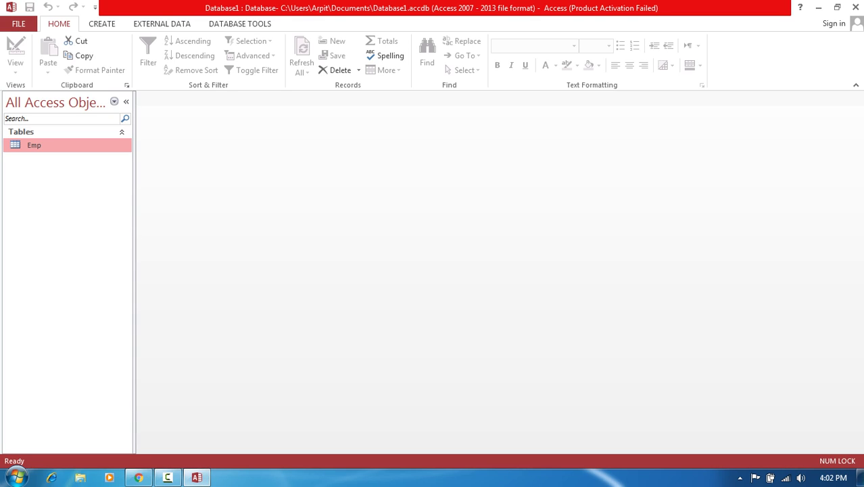
click(102, 24)
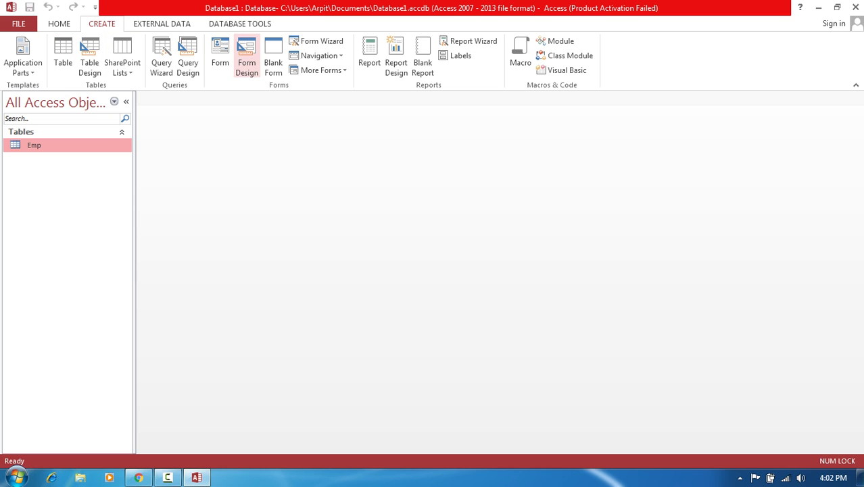
click(161, 57)
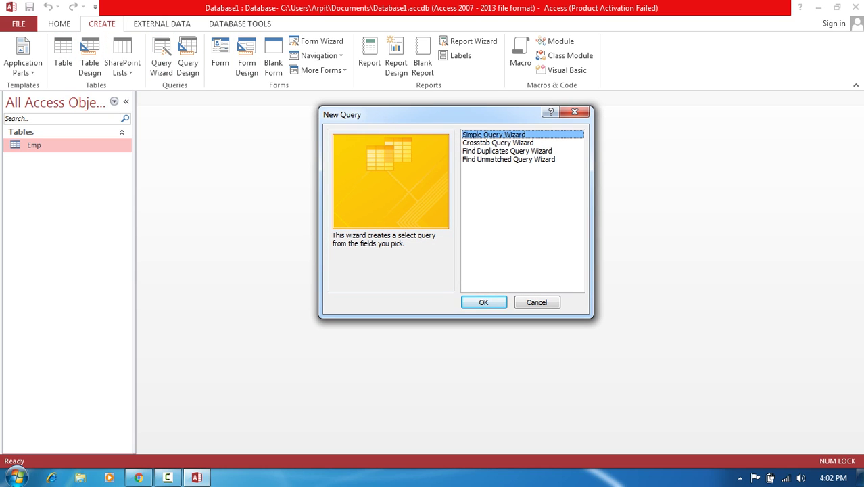
click(484, 303)
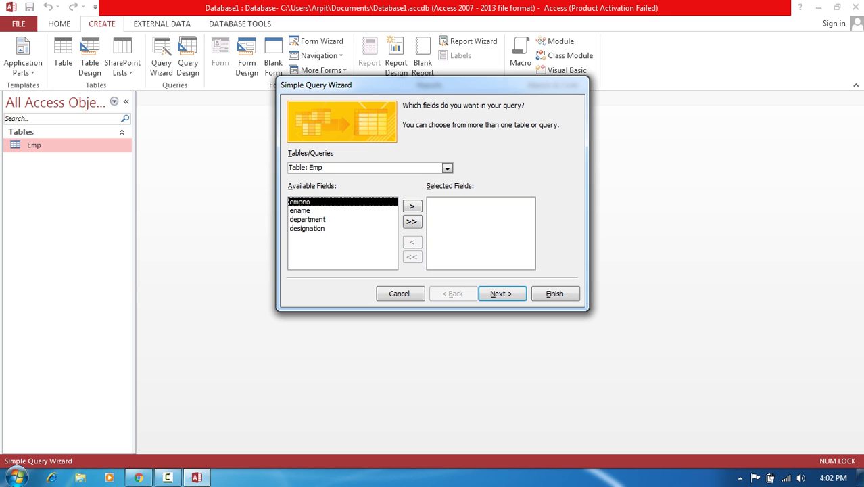
click(411, 221)
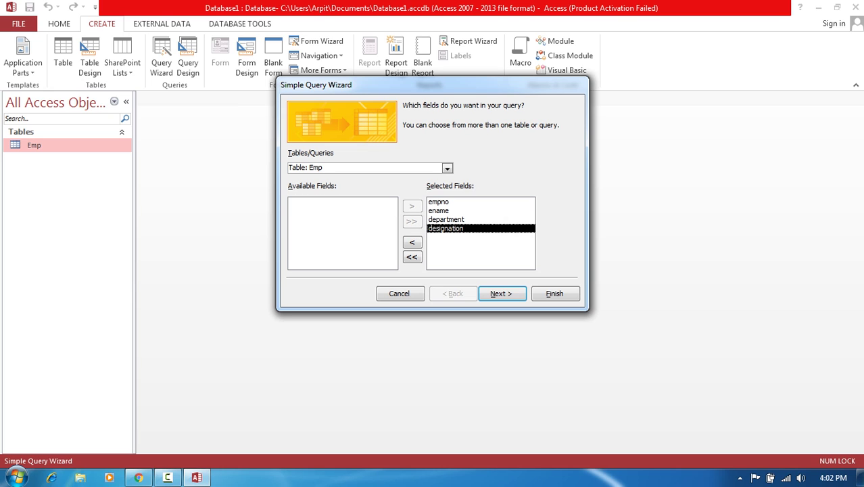
click(501, 294)
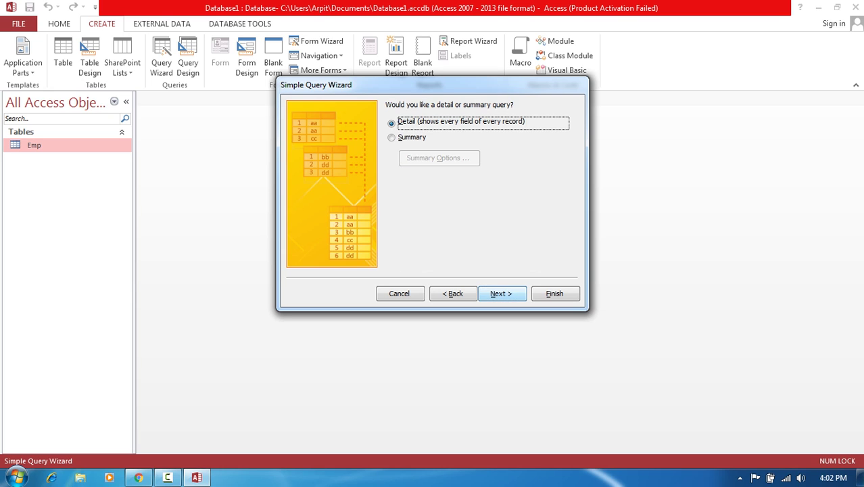
click(501, 293)
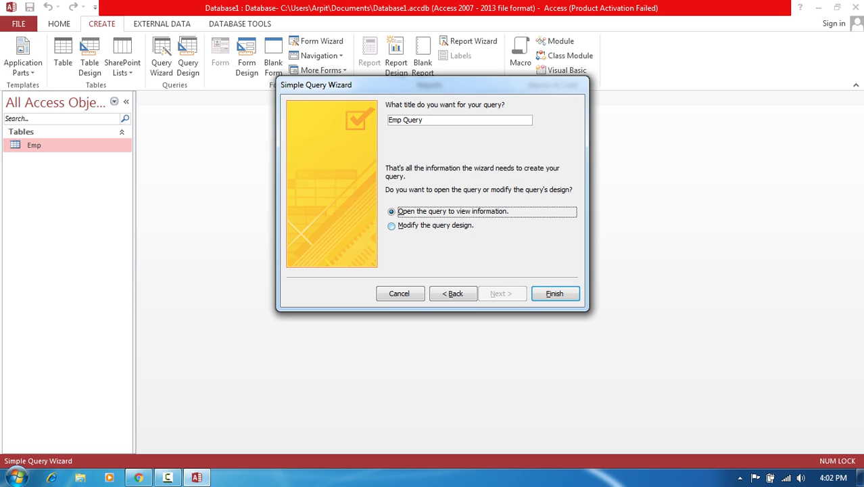
- Title the query MakeTableQuery and finish the wizard with the option to modify the query design
click(391, 226)
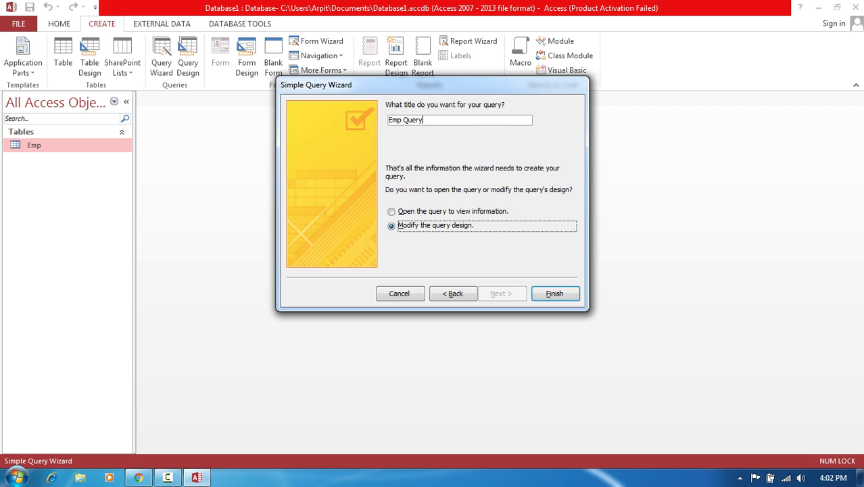
key(ctrl+shift+Left)
key(ctrl+shift+Left)
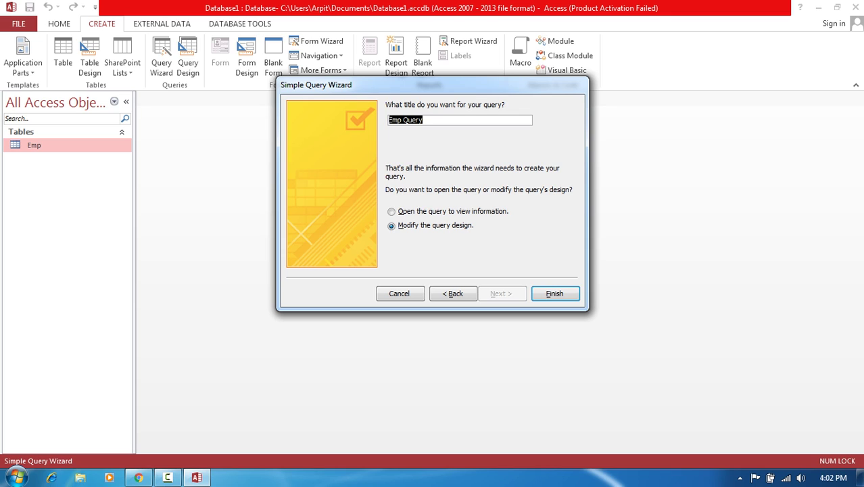
text(Ac)
key(BackSpace)
key(BackSpace)
text(Make)
key(BackSpace)
text(TableQuery)
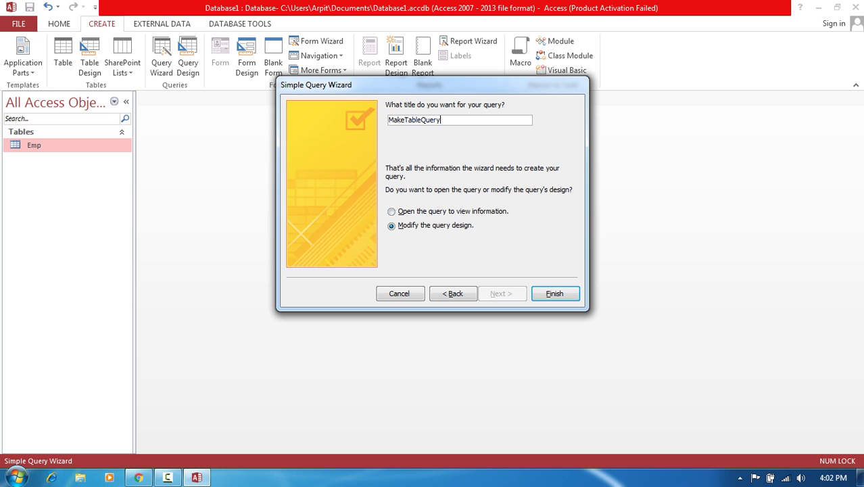
key(Return)
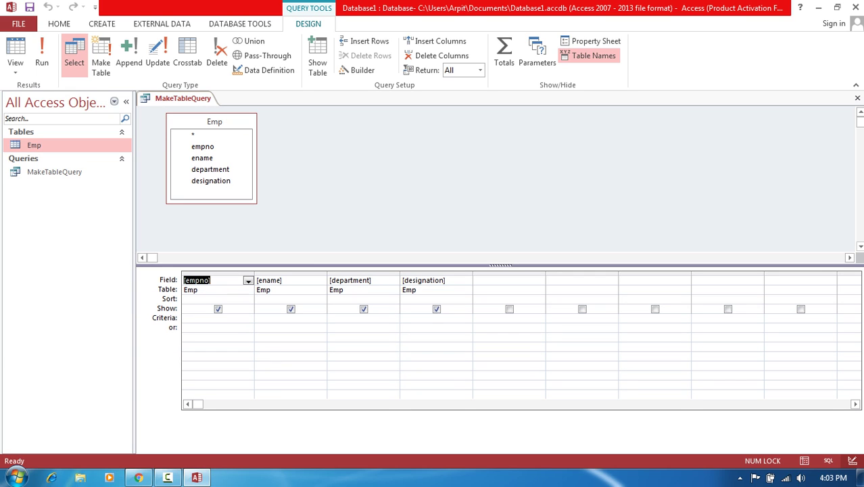
- Set the department field's criteria to Sales and run the query
click(330, 317)
text(S)
key(Caps_Lock)
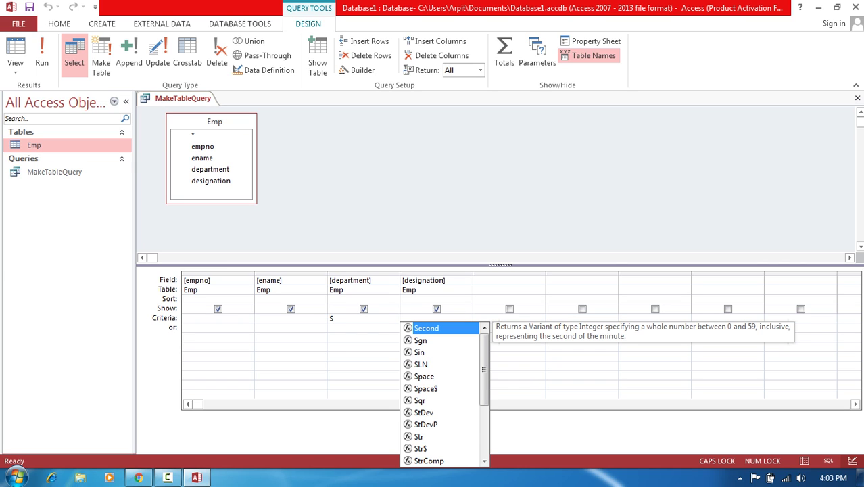
key(Caps_Lock)
text(ales)
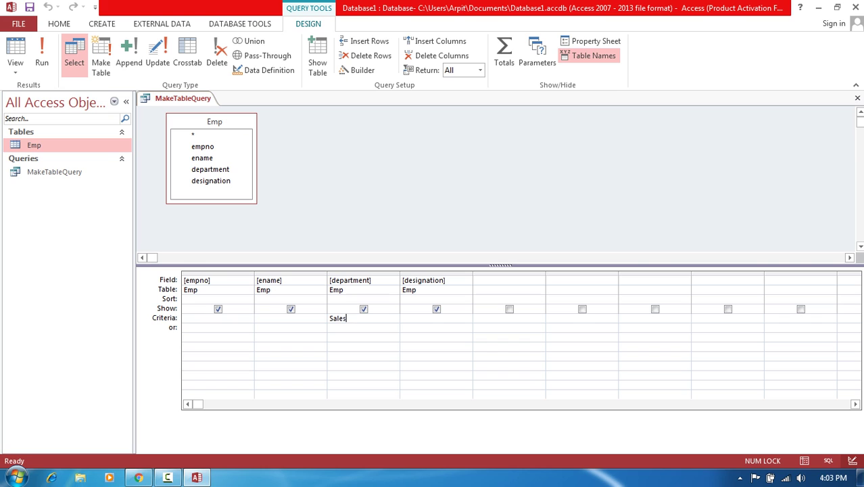
click(42, 57)
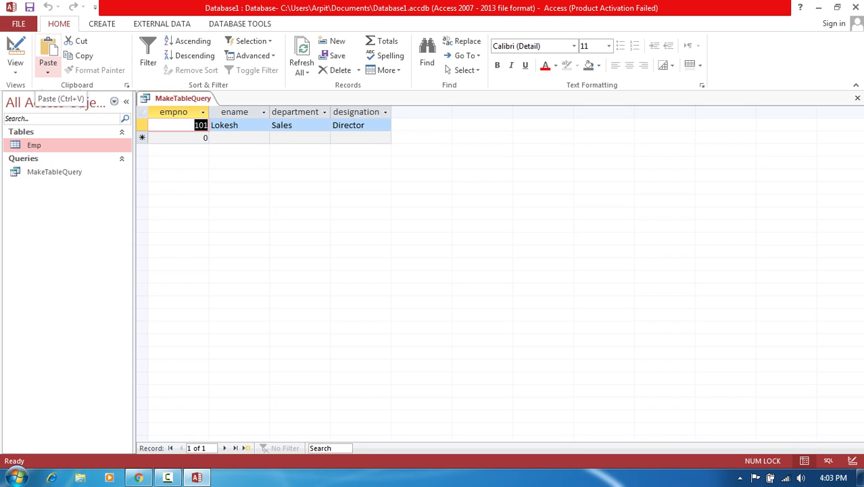
- Return MakeTableQuery to Design View, then close it and save its design changes
click(15, 49)
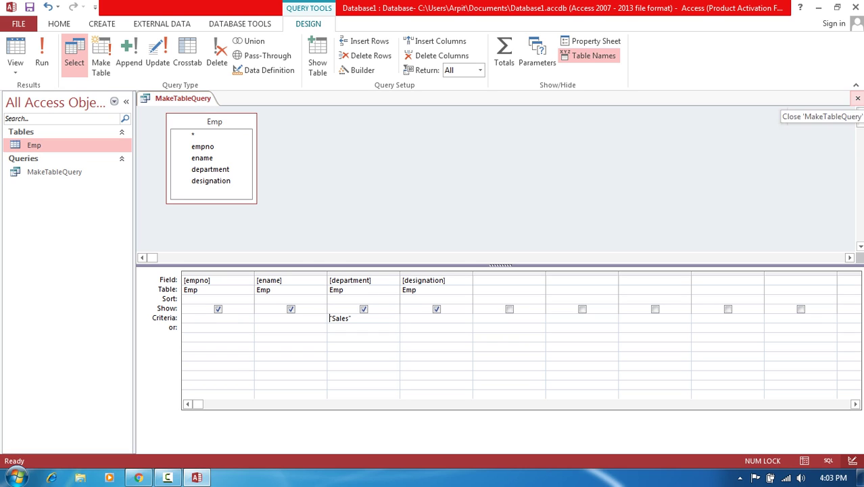
click(858, 98)
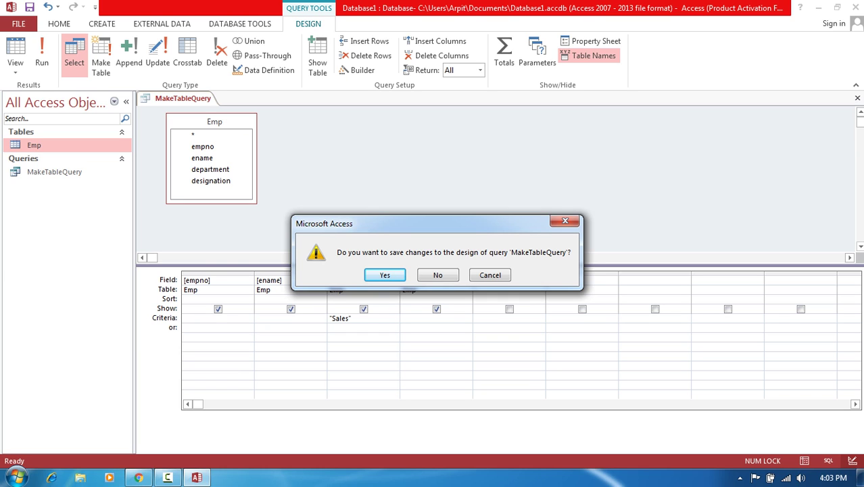
key(Return)
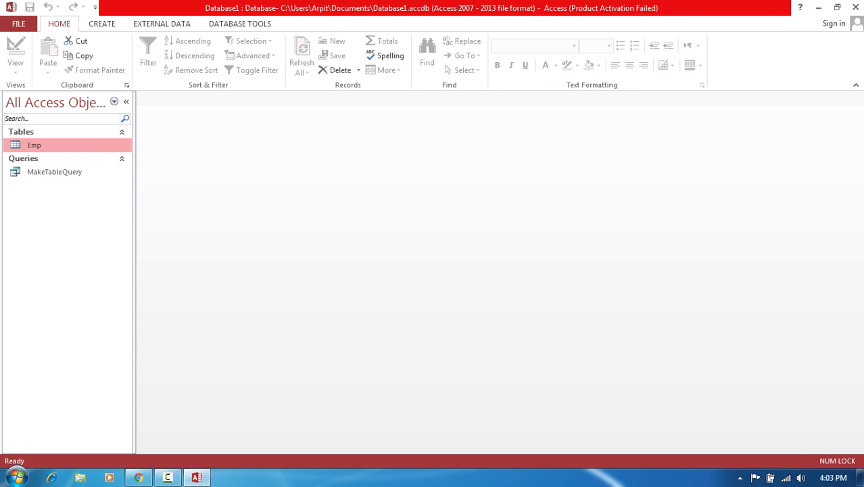
- Create a new table and save it as Sales, opening it in Design View
click(101, 24)
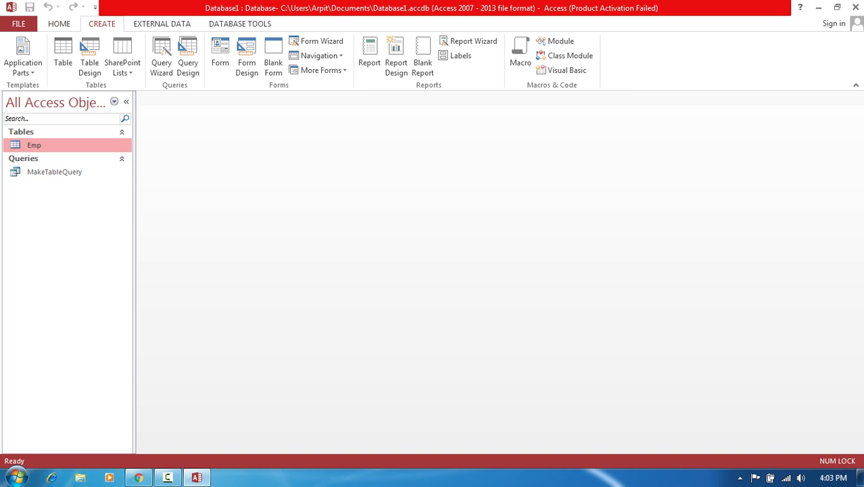
click(63, 54)
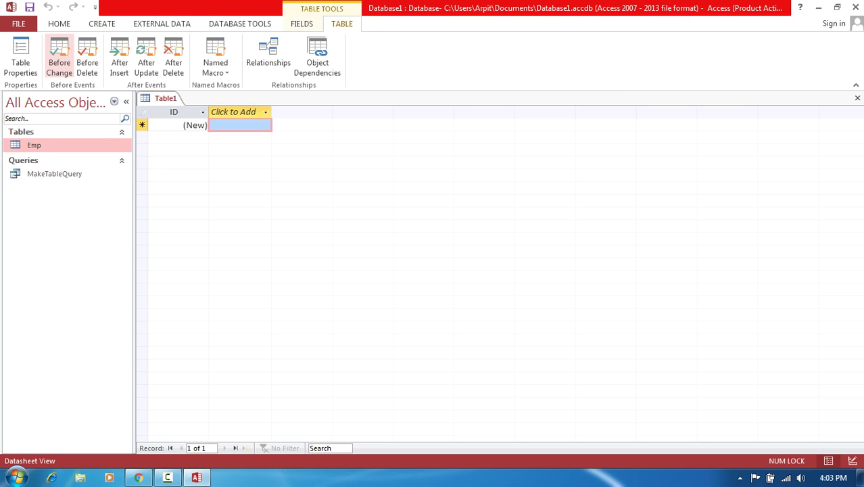
right_click(38, 160)
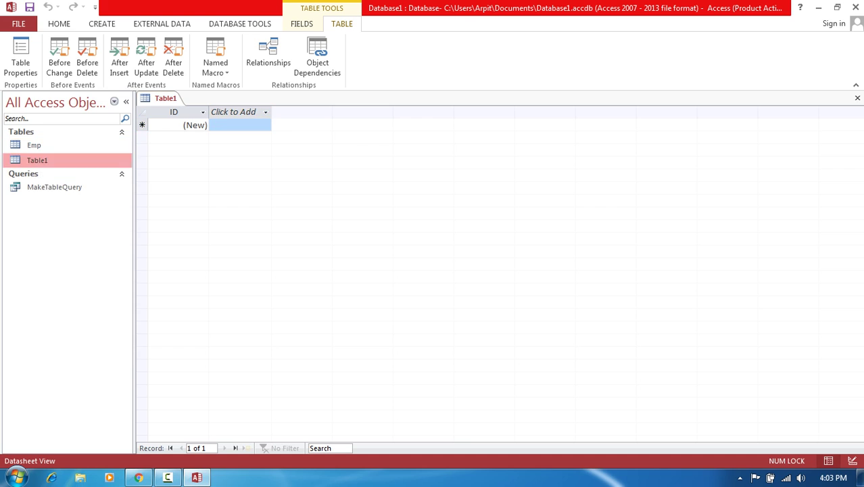
click(79, 184)
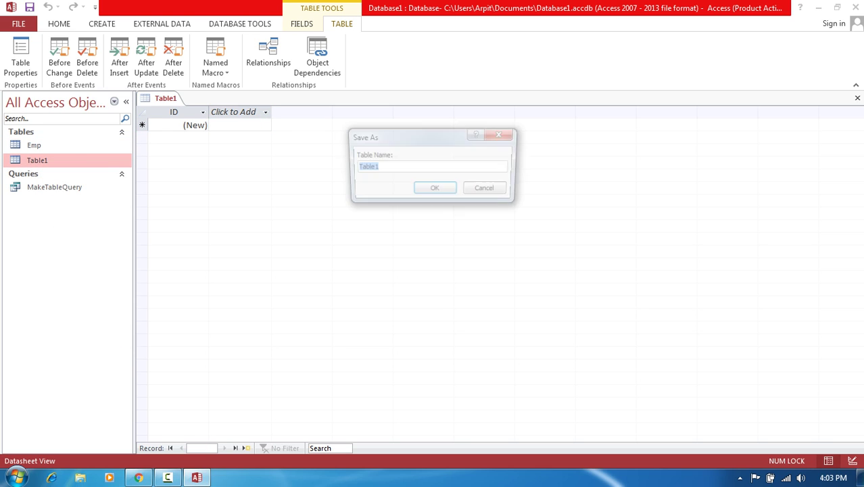
text(Sales)
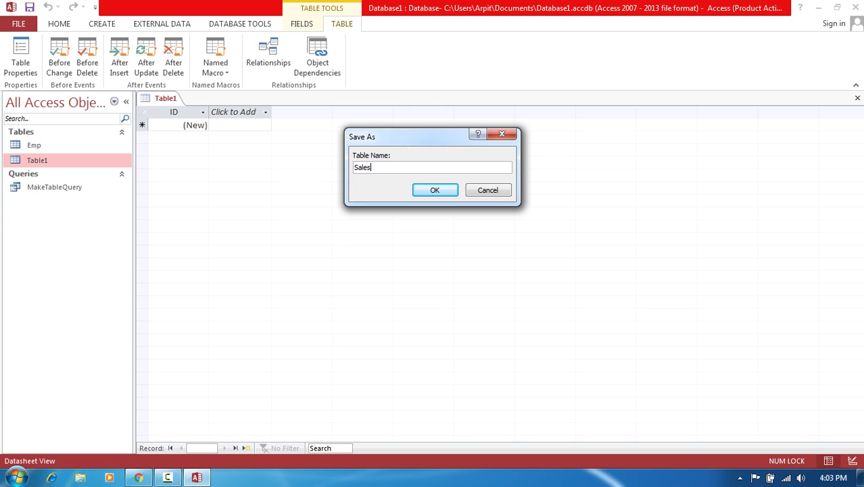
key(Return)
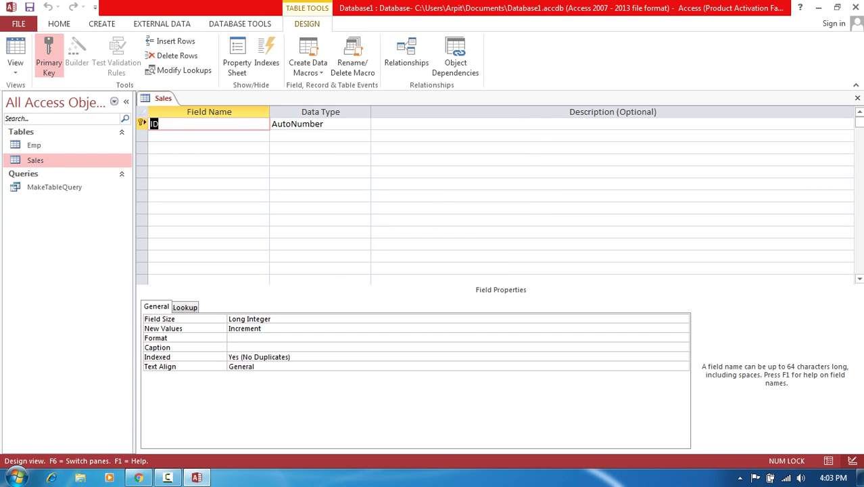
- Remove the primary key from the Sales table's ID field and rename the field empno
click(48, 57)
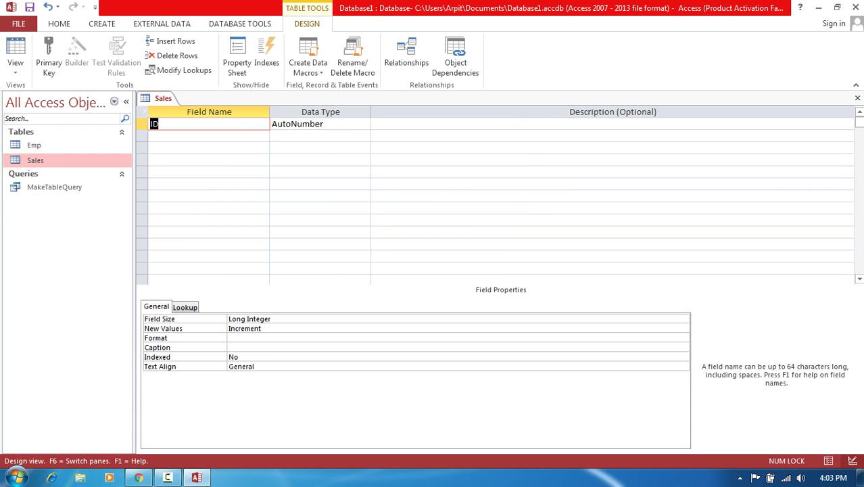
key(BackSpace)
key(BackSpace)
text(empno)
key(Tab)
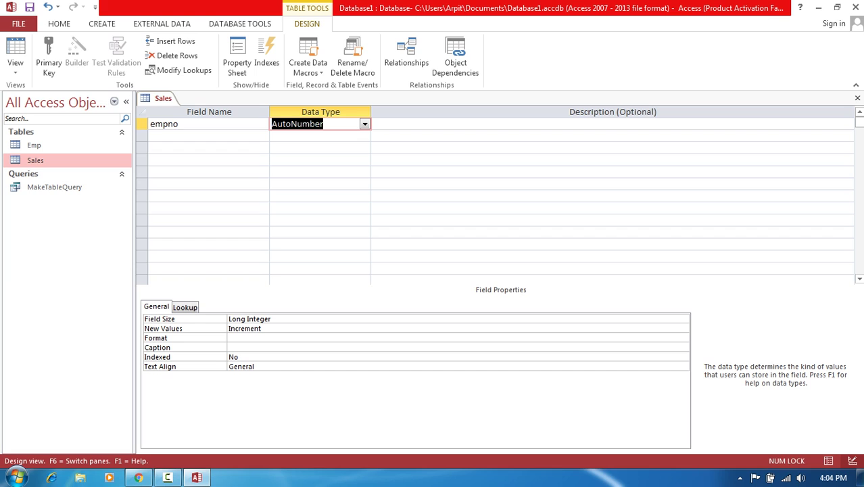
- Set the empno field's data type to Number and close the Sales table, saving its design
text(n)
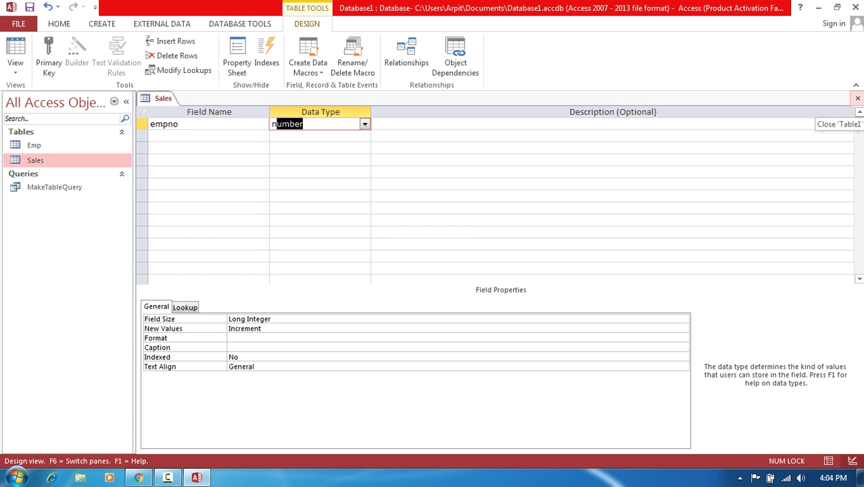
click(857, 99)
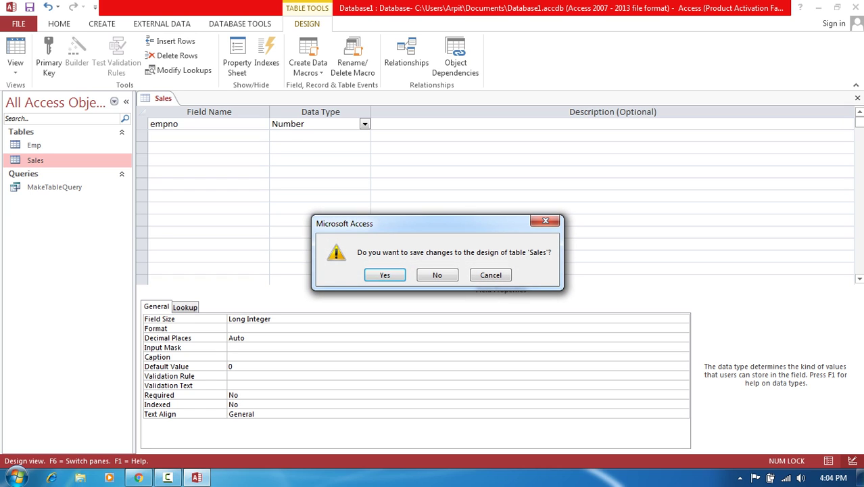
key(Return)
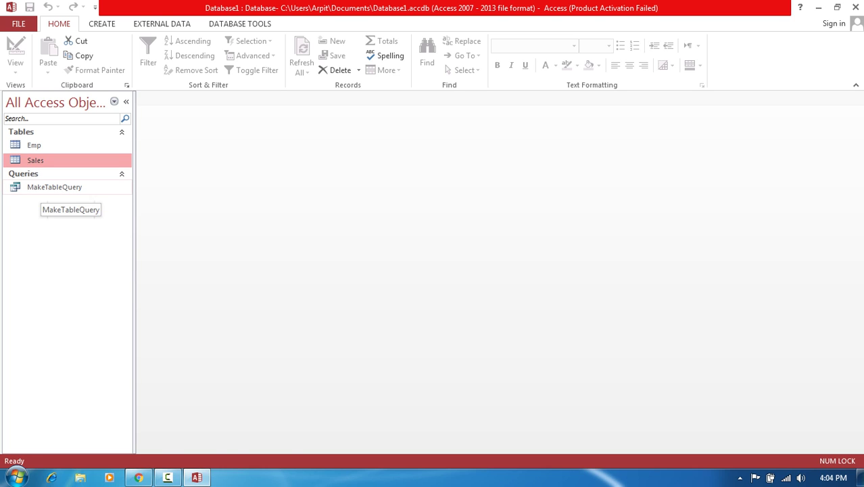
- Open MakeTableQuery and switch it to Design View
click(51, 188)
double_click(51, 188)
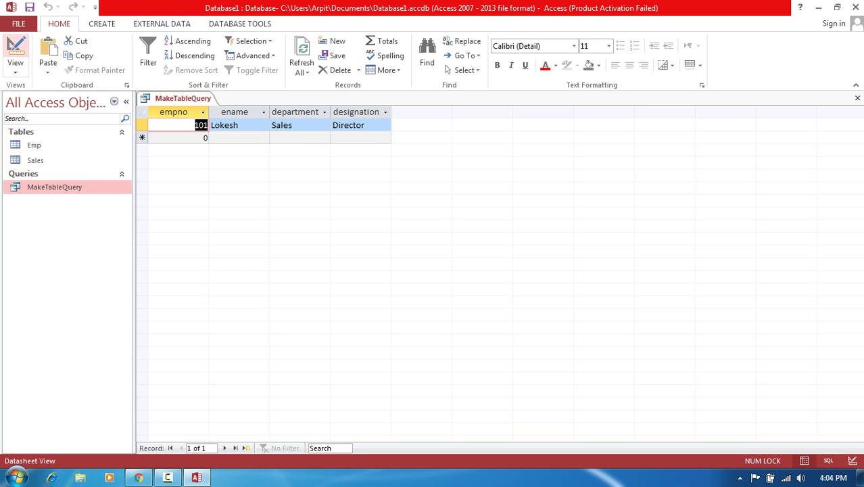
click(16, 47)
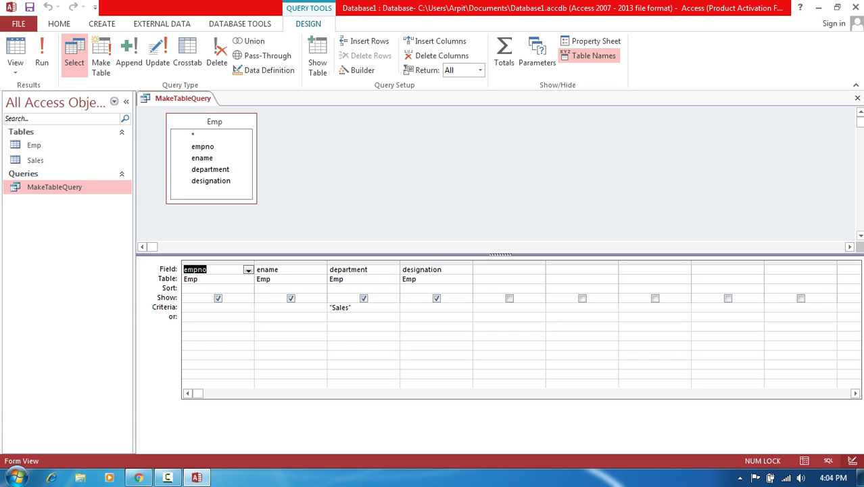
- Convert the query to a make-table query that writes to the Sales table in the current database
click(101, 59)
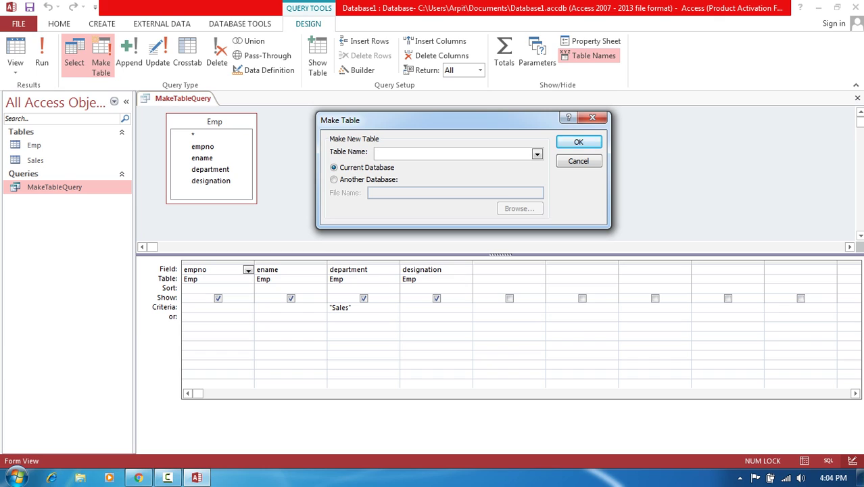
click(537, 154)
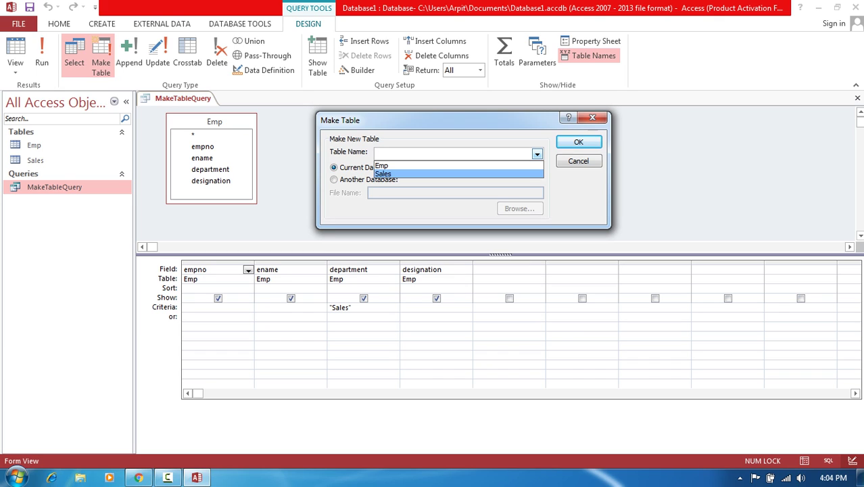
key(Return)
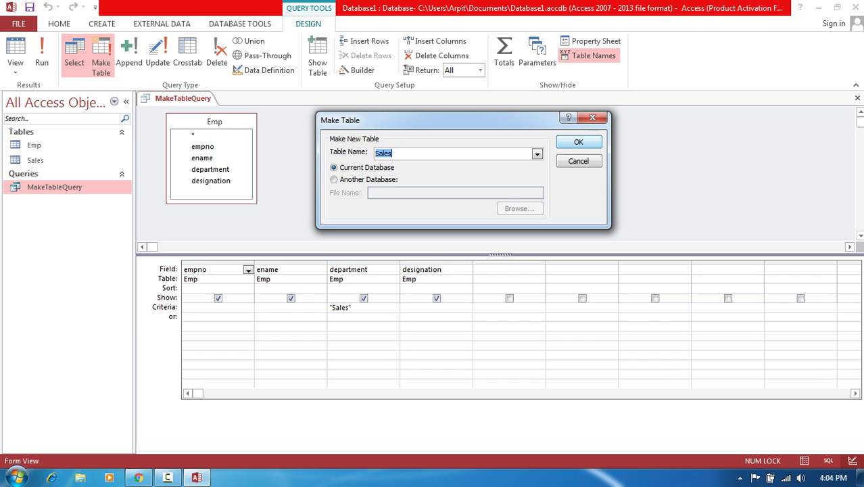
key(Return)
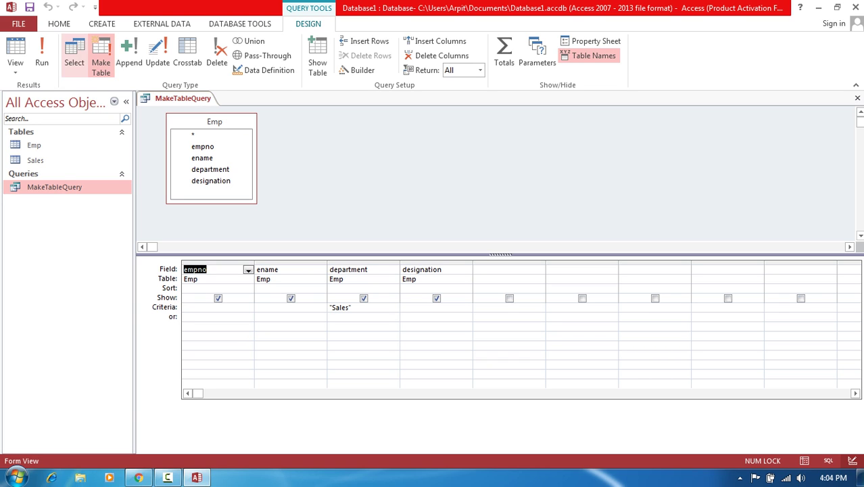
- Run the make-table query, accepting replacement of the existing Sales table and creation of the new one, and save and close the query
click(42, 54)
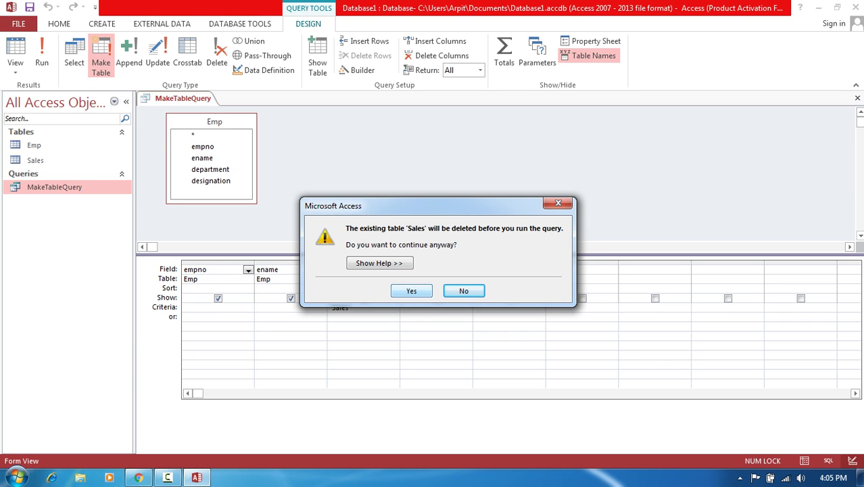
click(411, 291)
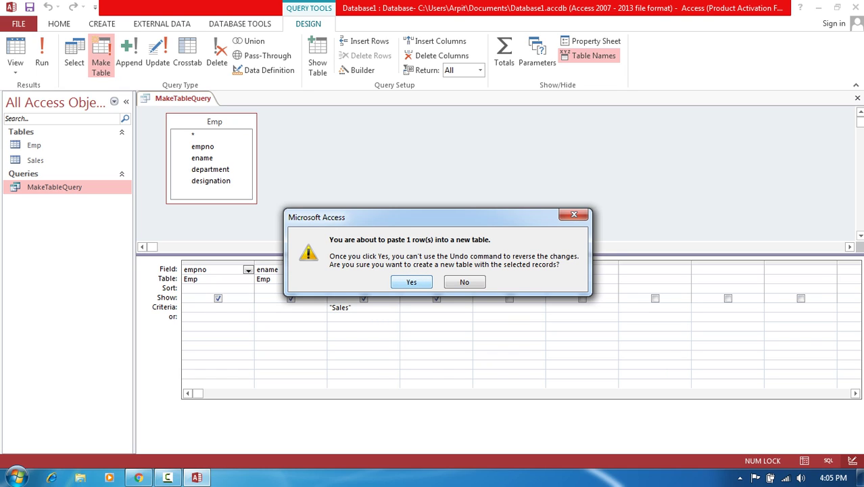
key(Return)
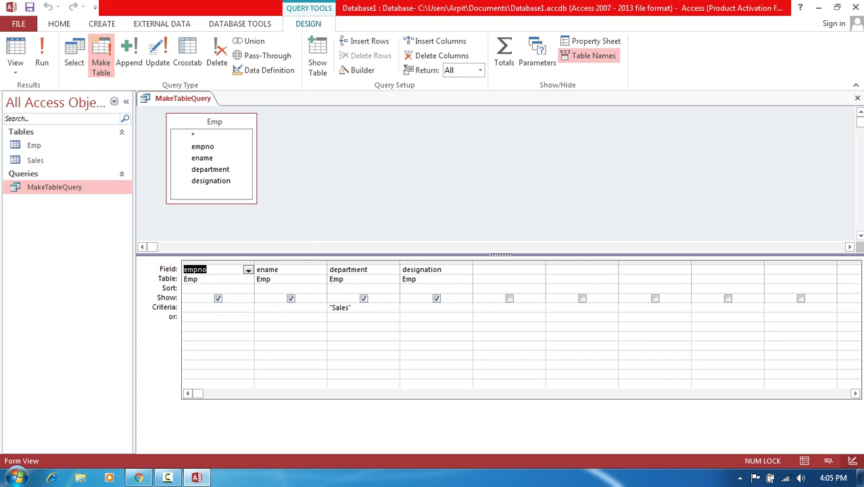
click(29, 8)
click(858, 98)
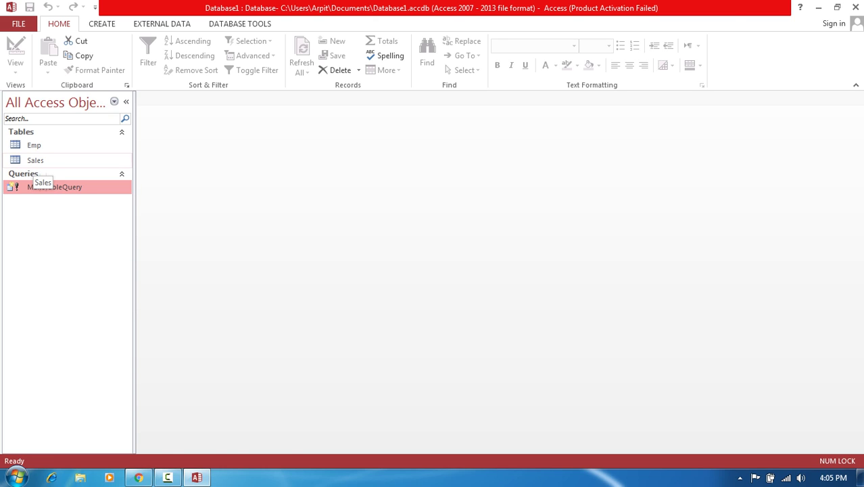
- Examine the new Sales table's records and its field design, and close the table and Access
double_click(35, 161)
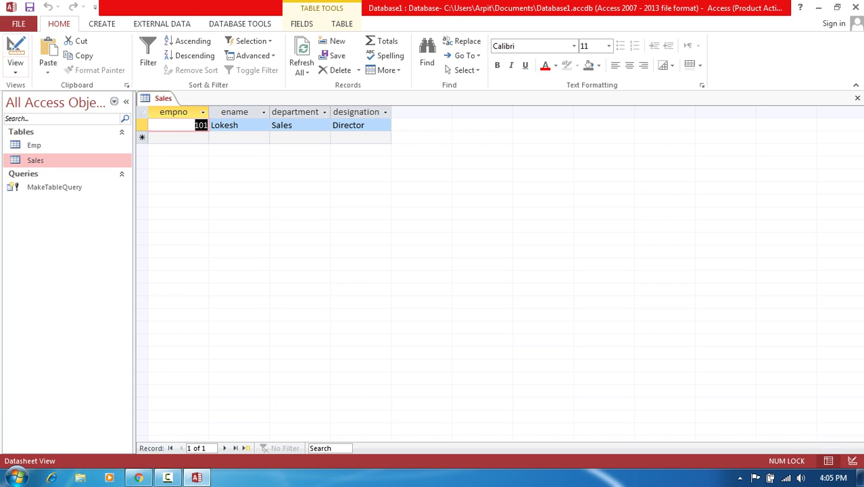
click(15, 46)
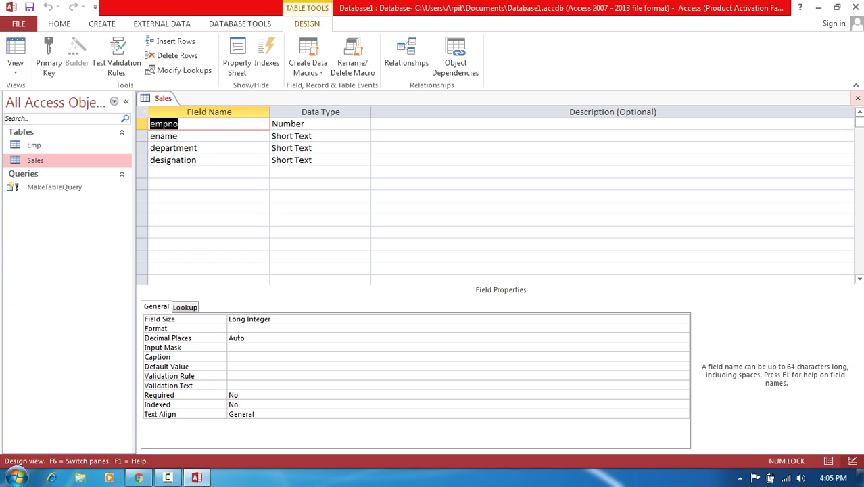
click(857, 98)
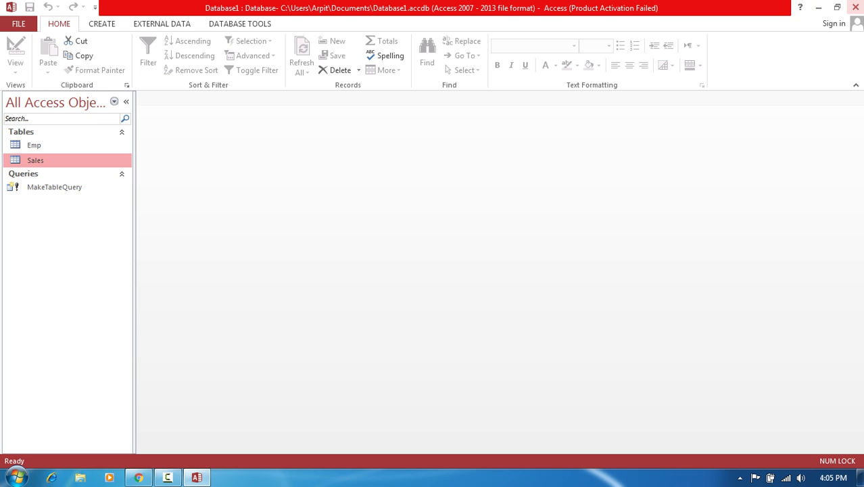
click(856, 8)
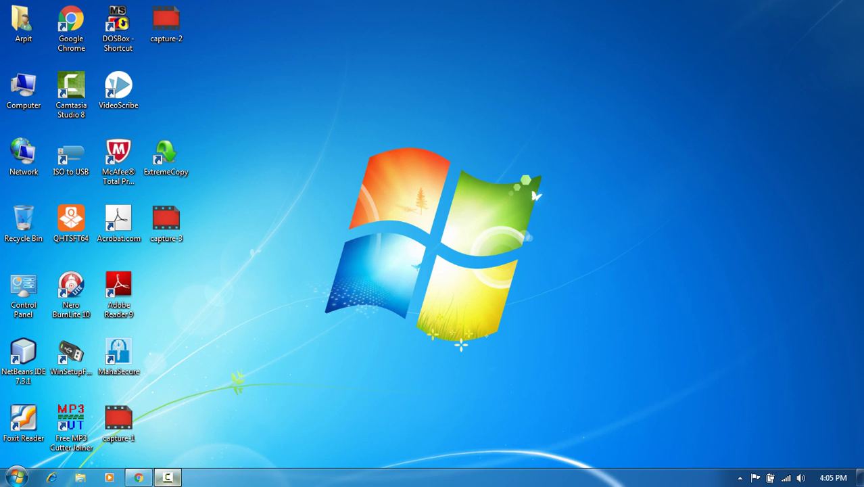
click(168, 478)
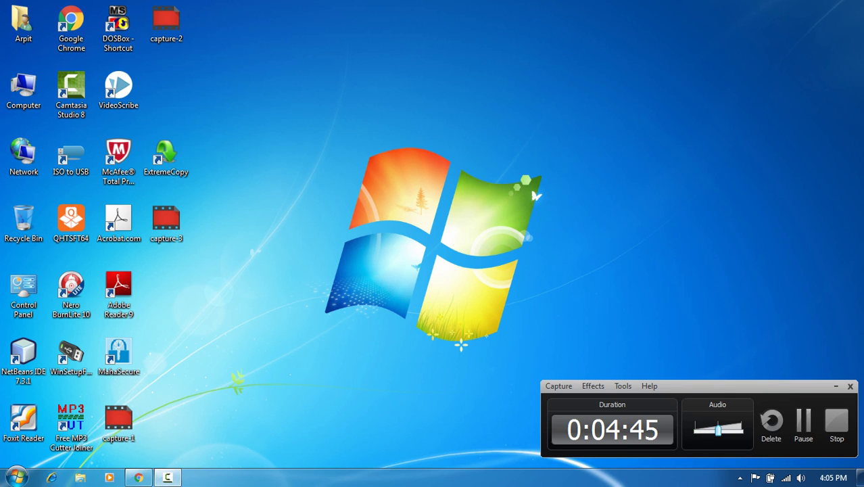